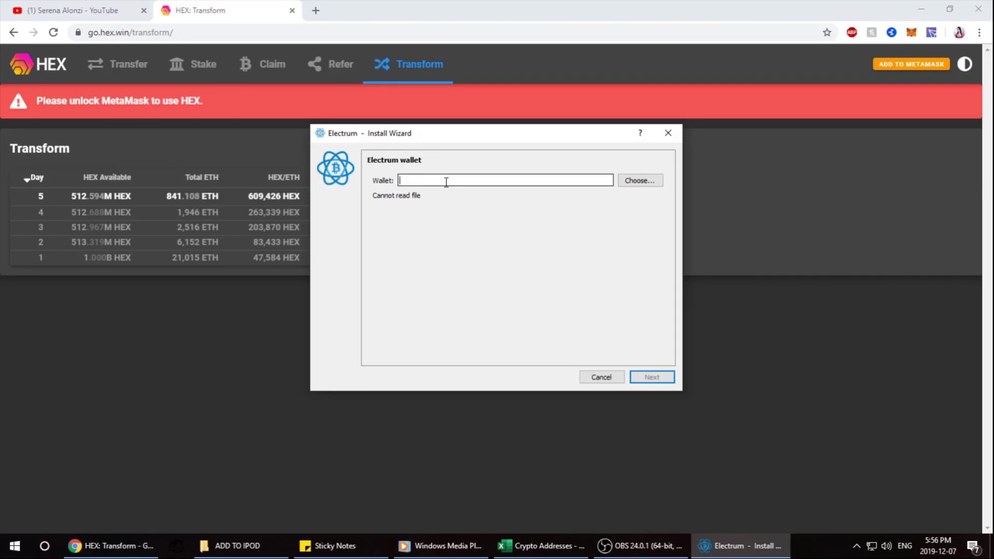
text(Hex)
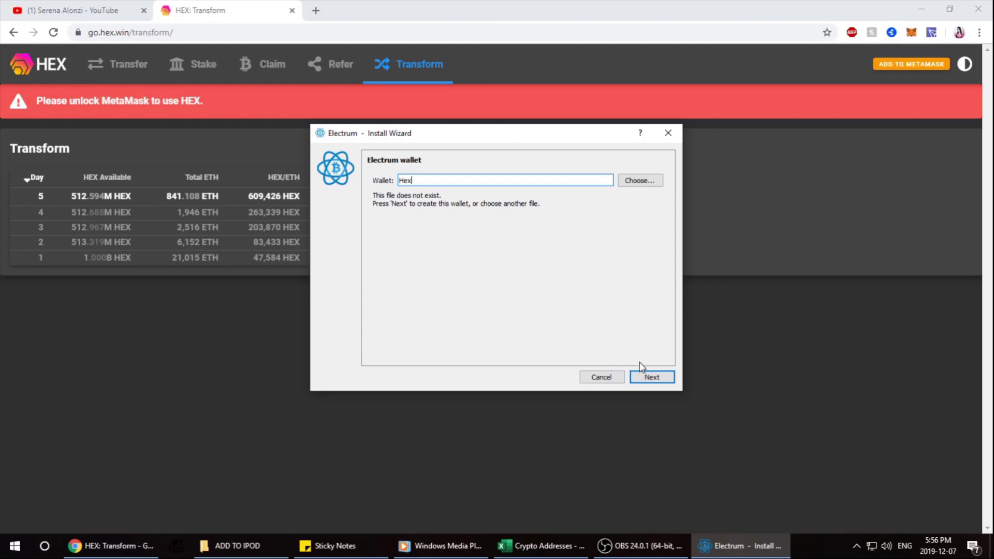
- Create a standard wallet file named 'Hex' using a hardware device, and start device detection
click(652, 377)
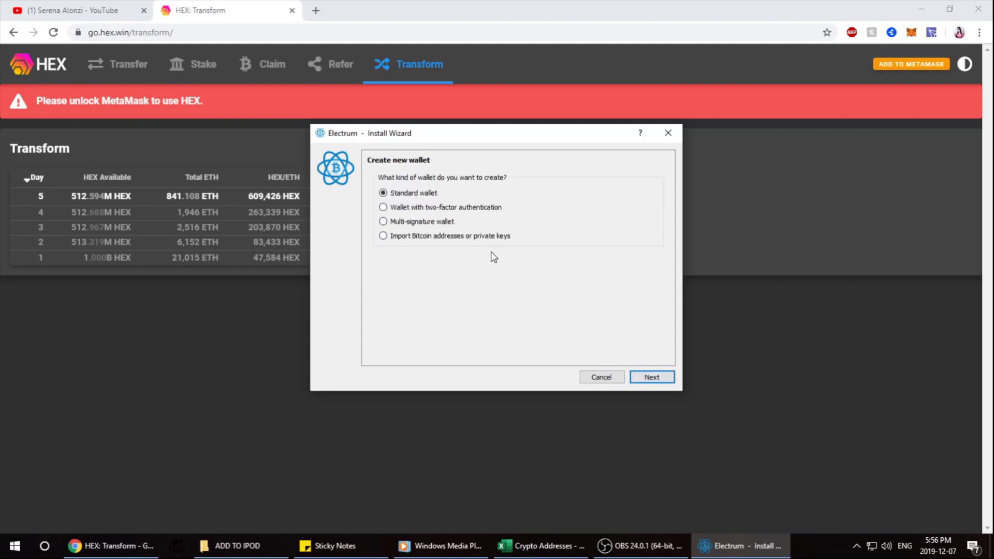
click(650, 378)
click(431, 238)
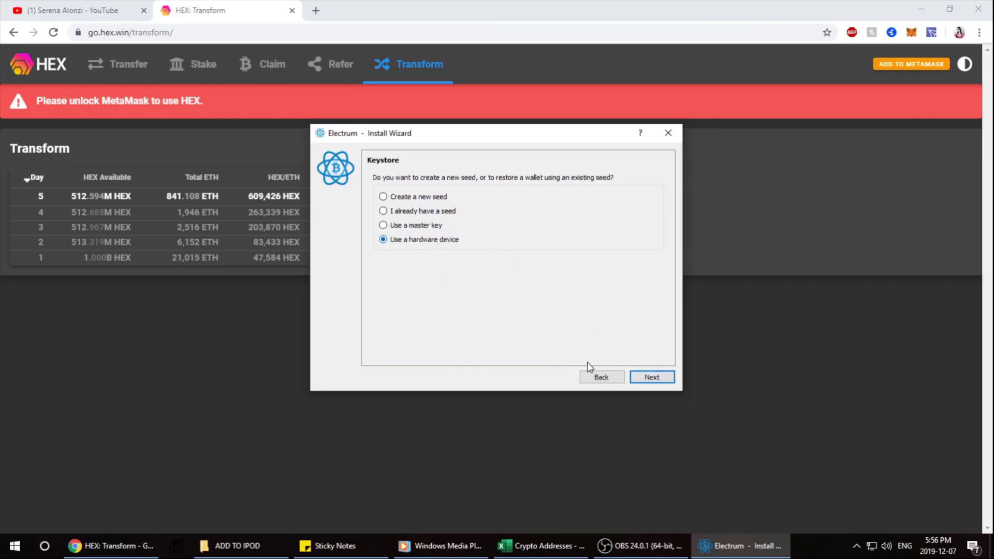
click(656, 378)
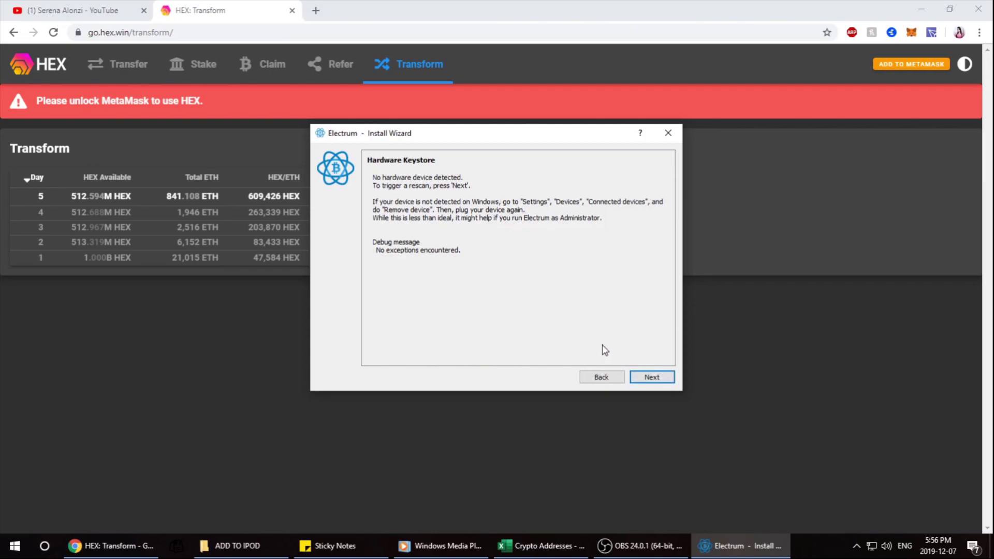
- Rescan on the Hardware Keystore page until the Script type and Derivation path page appears
click(648, 378)
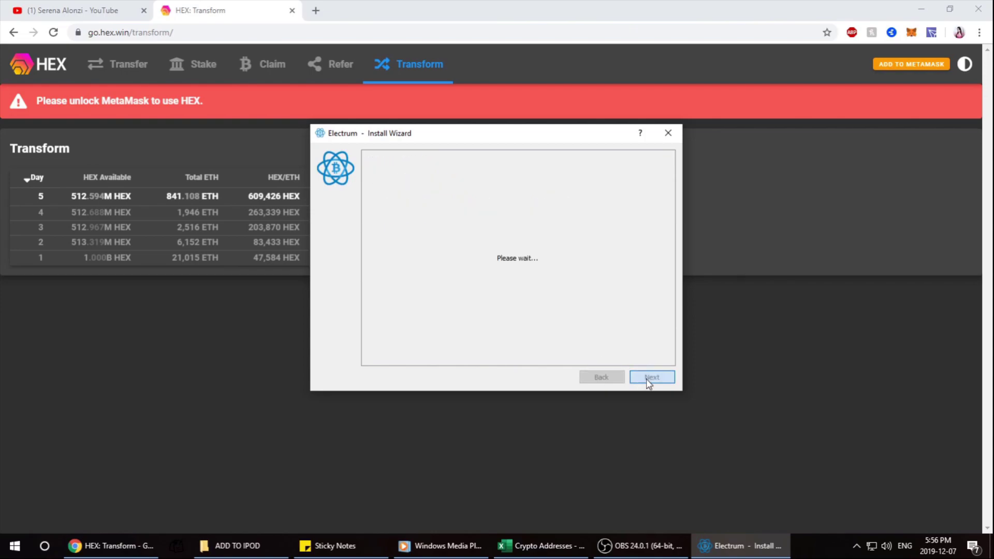
click(647, 378)
click(643, 378)
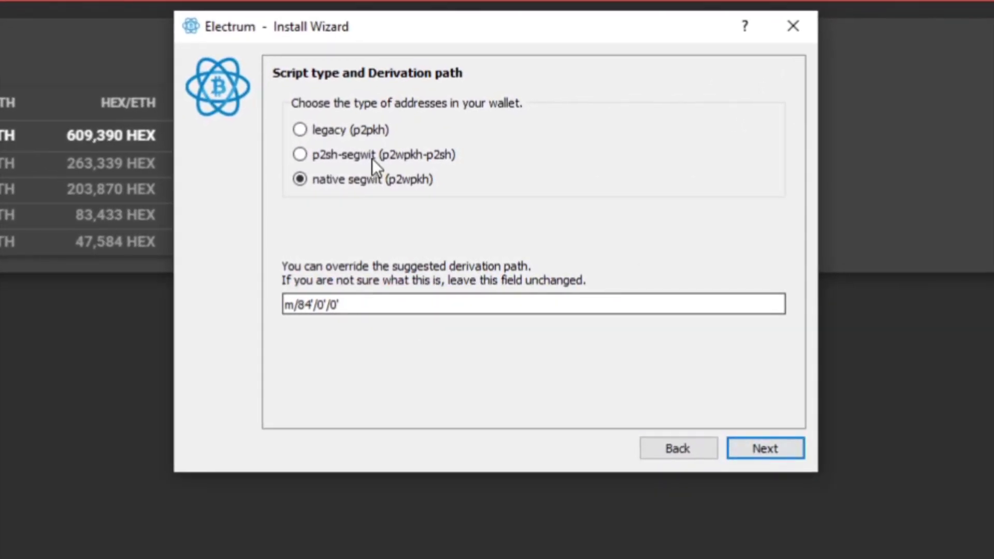
- Select p2sh-segwit (p2wpkh-p2sh) addresses, edit the derivation path to m/49'/0'/4, and confirm
click(372, 155)
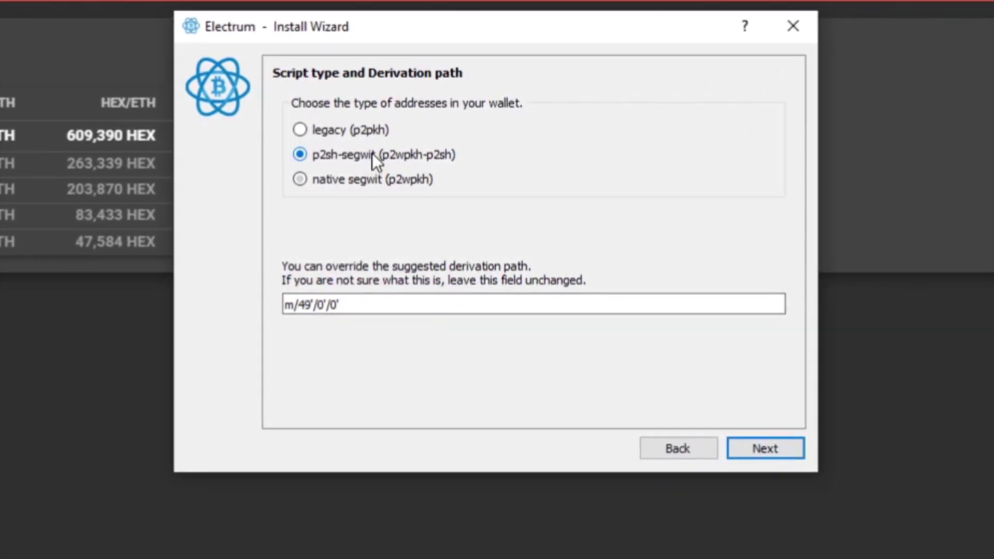
click(318, 180)
click(329, 158)
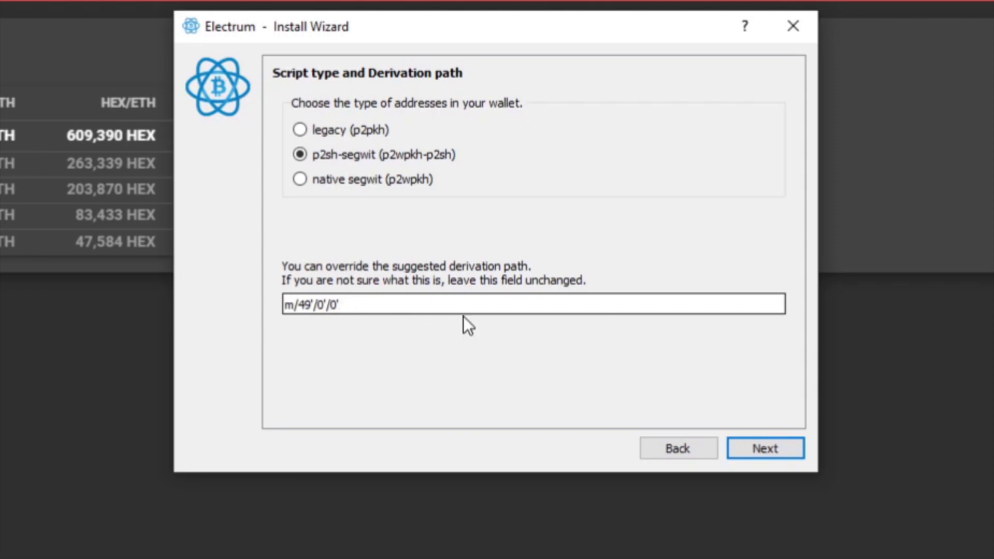
click(348, 306)
key(BackSpace)
key(BackSpace)
text(')
key(BackSpace)
text(0)
key(BackSpace)
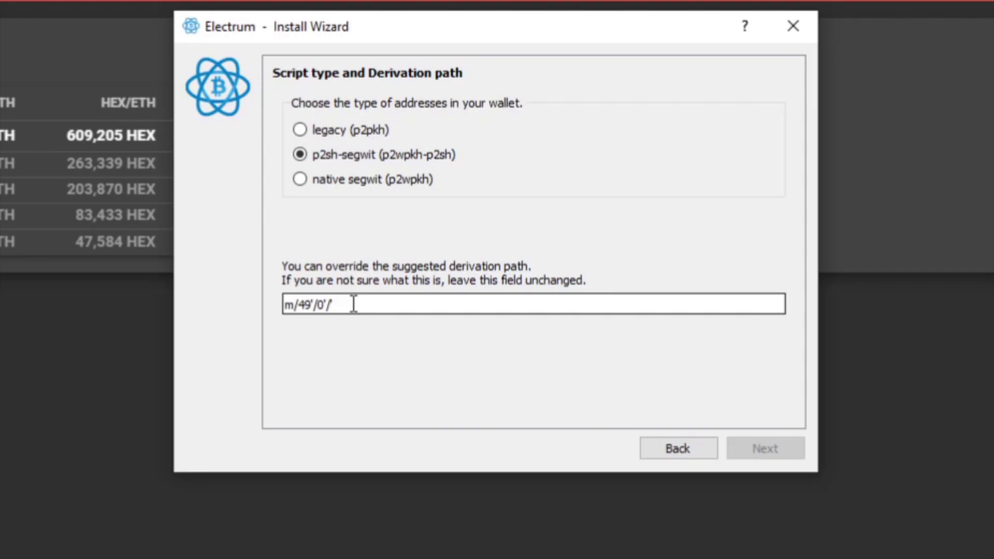
text(4)
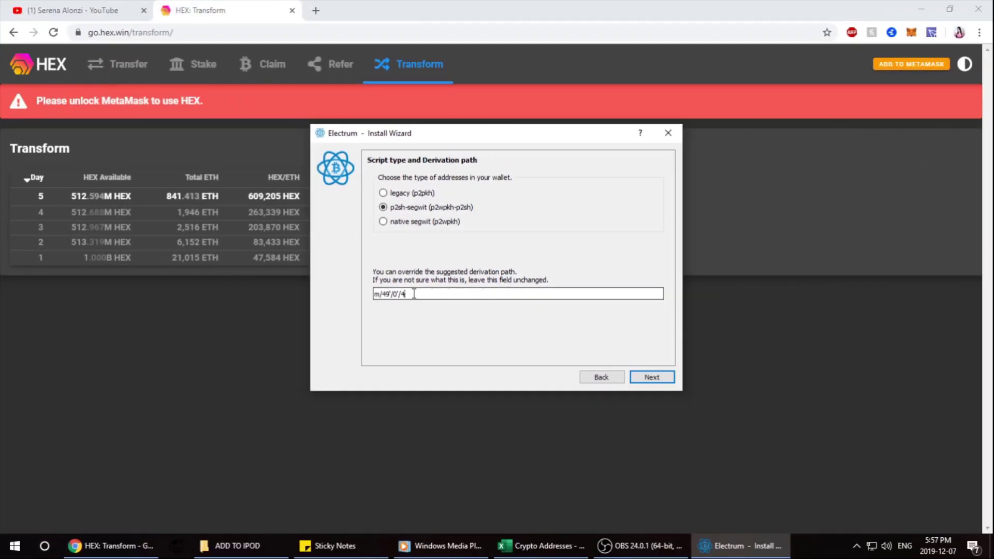
click(651, 375)
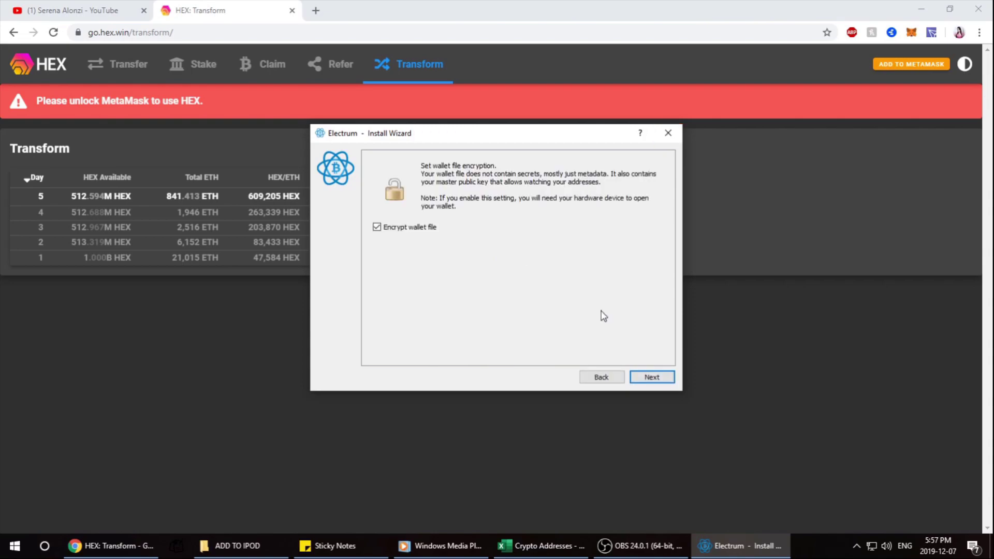
- Finish the 'hex' wallet with file encryption kept on, and centre its window
click(655, 377)
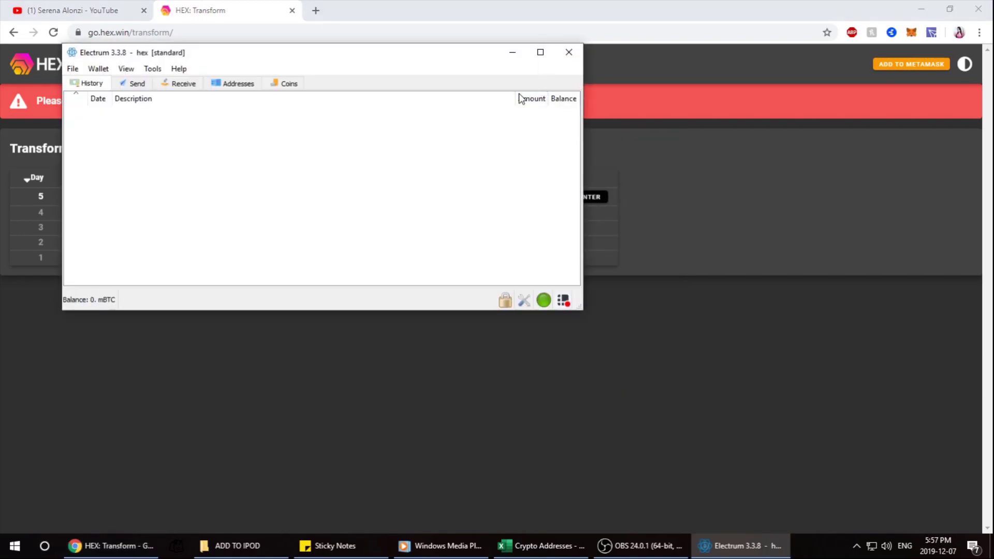
mouse_move(280, 55)
mouse_down()
mouse_move(382, 125)
mouse_move(372, 79)
mouse_up()
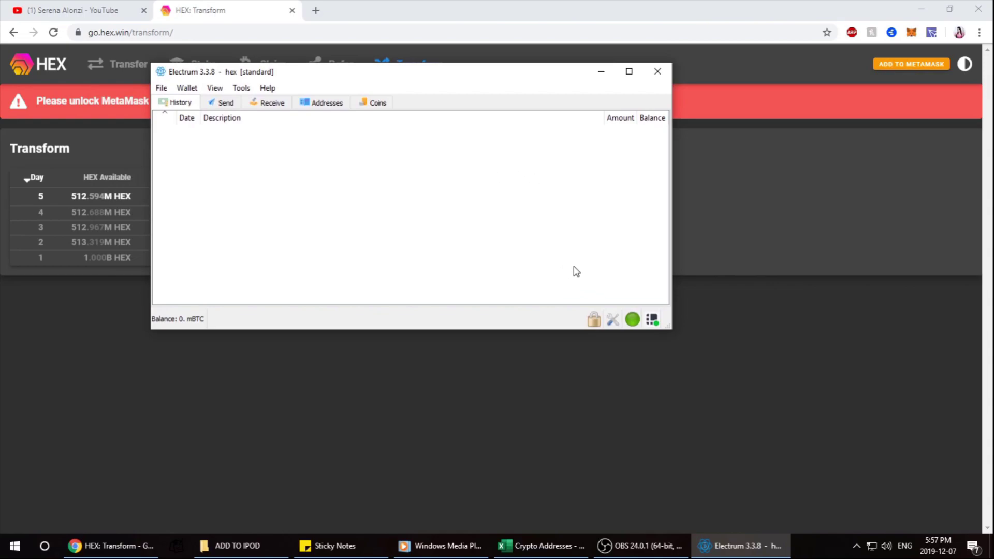
- Close the hex wallet window and relaunch Electrum from the desktop shortcut
click(658, 74)
click(910, 9)
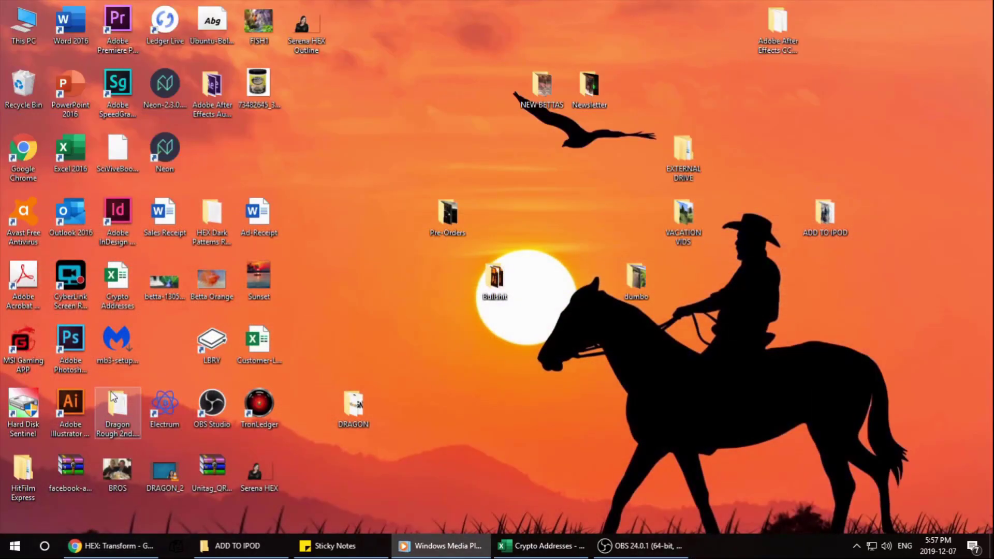
click(112, 545)
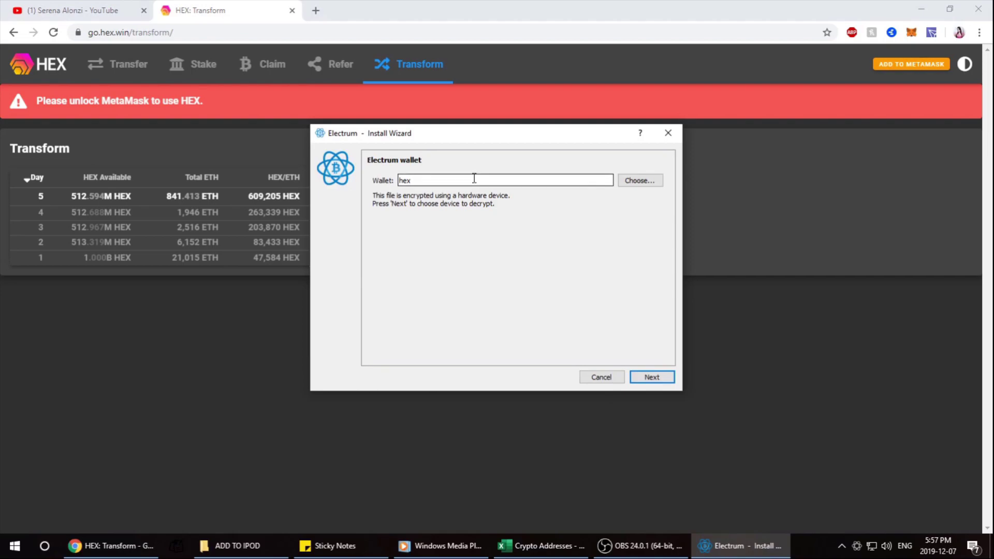
- Replace the suggested hex wallet name with the original wallet's name and open it
key(BackSpace)
key(BackSpace)
key(BackSpace)
text(Sere)
click(635, 376)
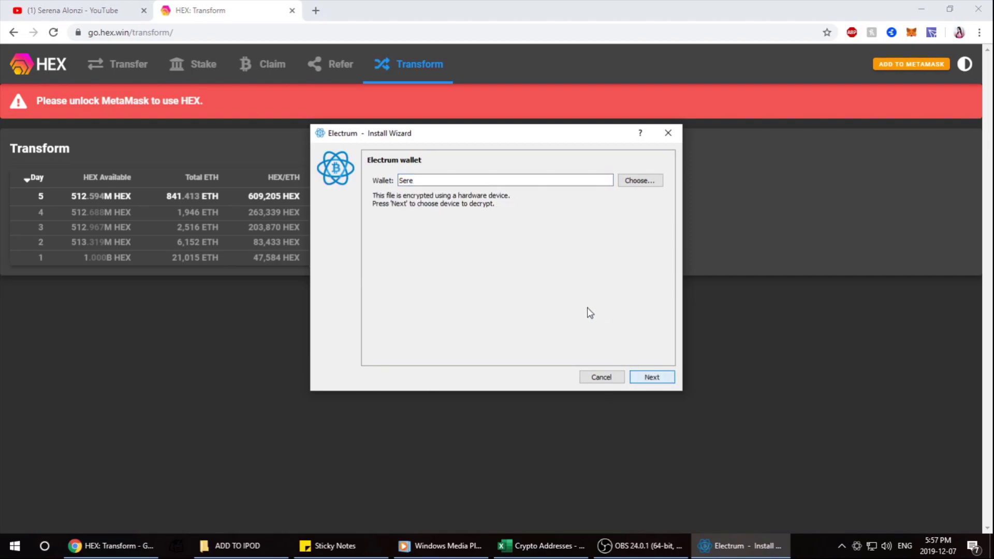